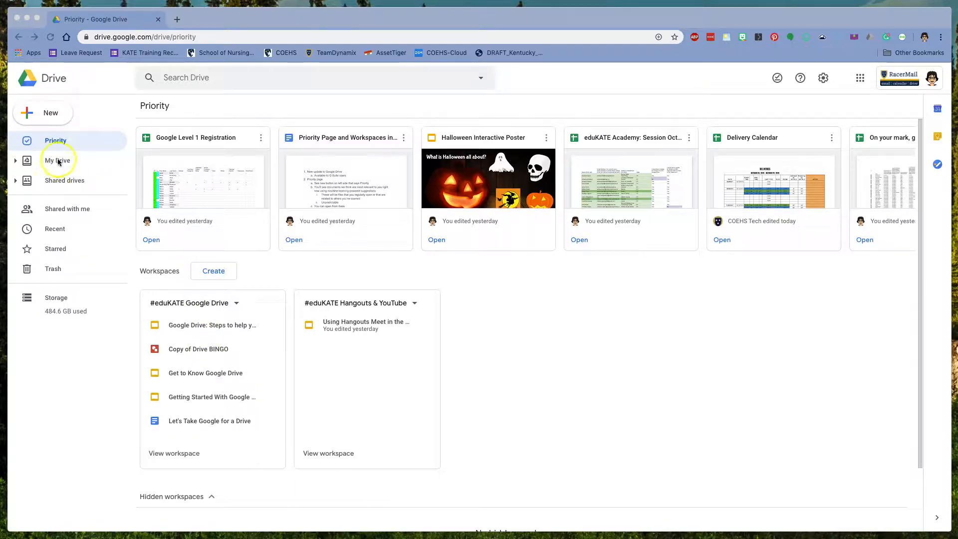
- Hide the #eduKATE Google Drive workspace, and collapse and re-expand the list of hidden workspaces
left_click(236, 304)
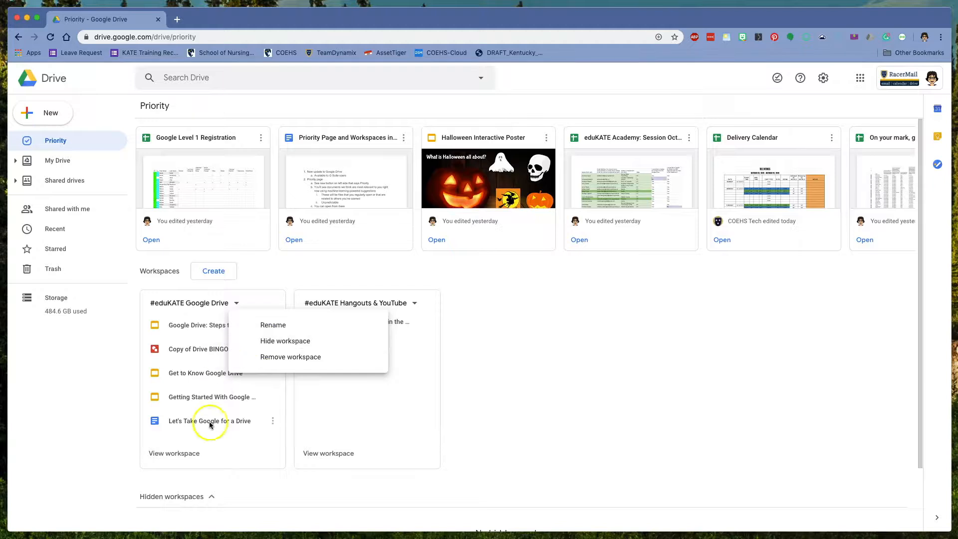
left_click(285, 340)
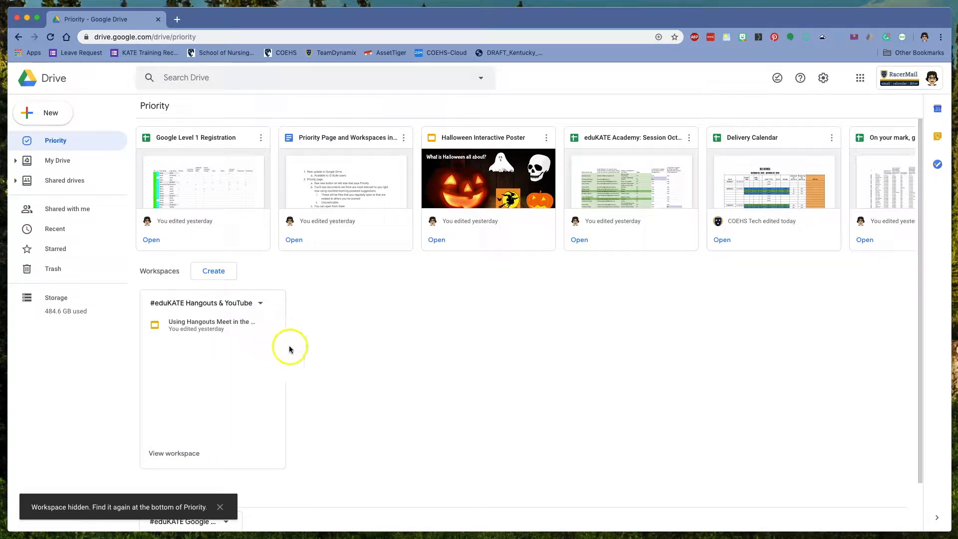
scroll(287, 454, "down", 2)
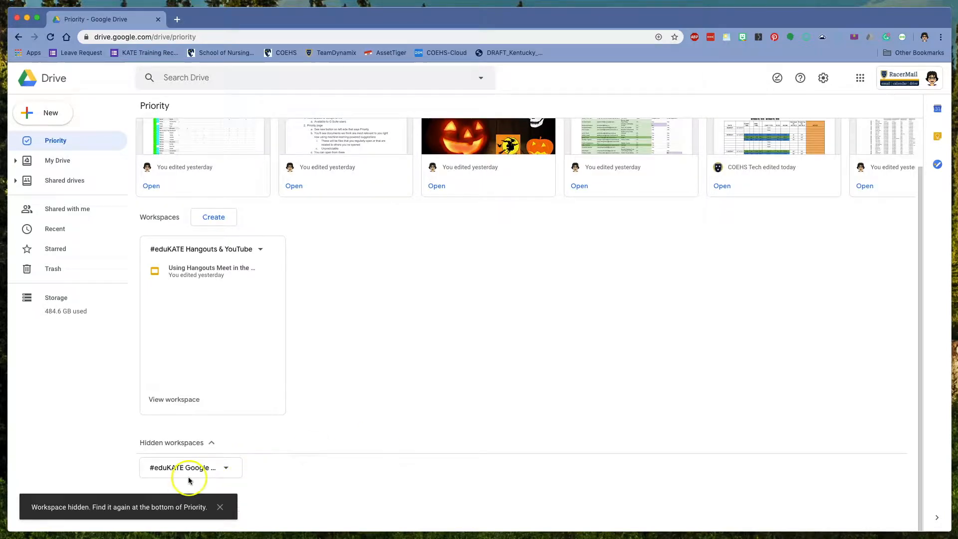
left_click(212, 444)
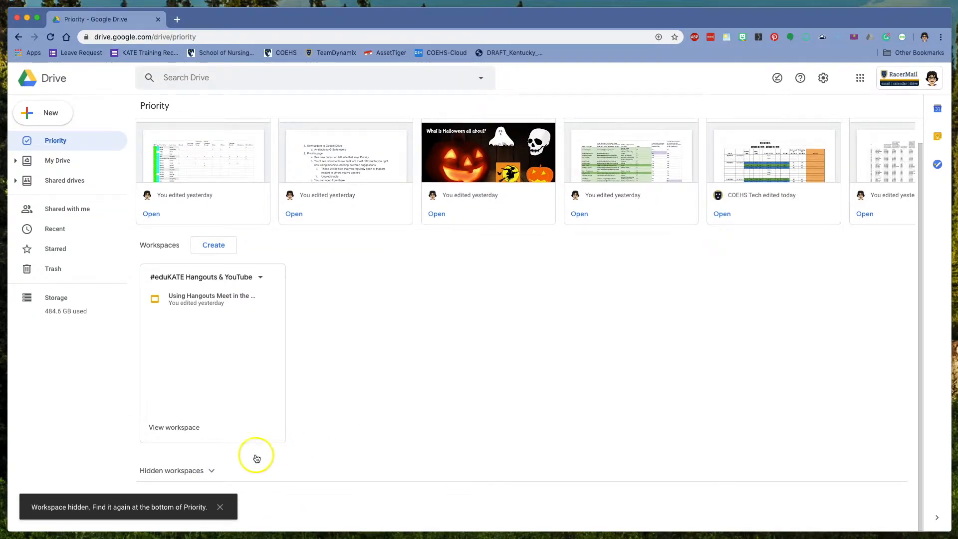
left_click(211, 472)
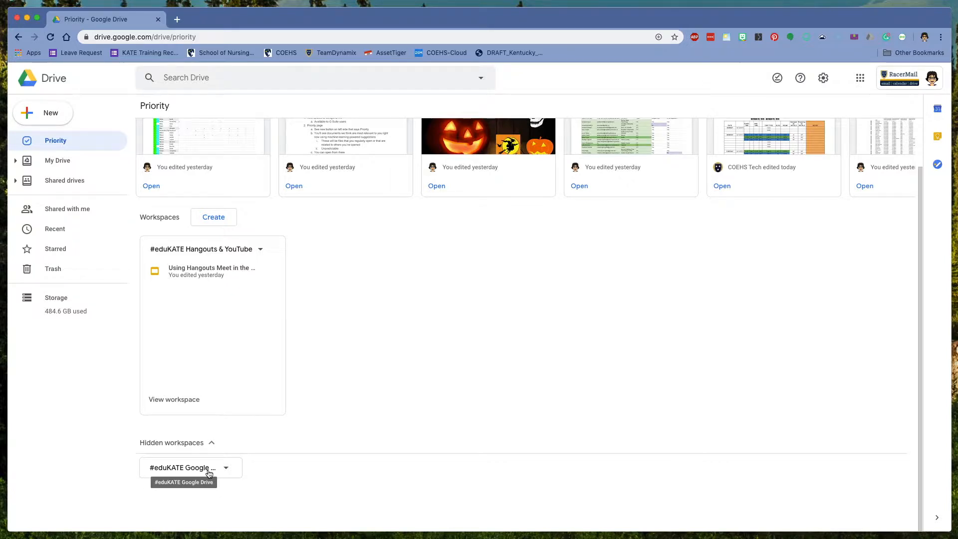
- Create a new workspace named Test on the Priority page
scroll(211, 284, "up", 2)
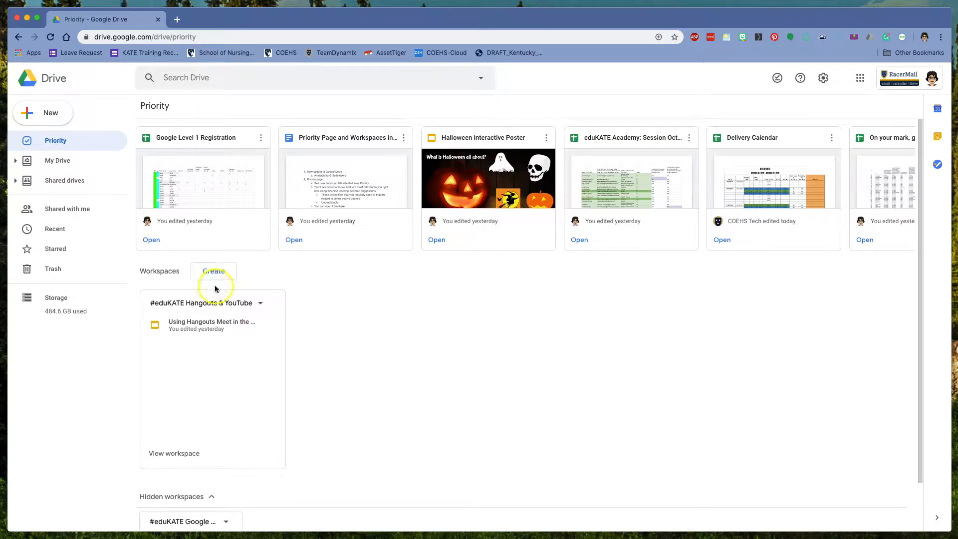
left_click(211, 272)
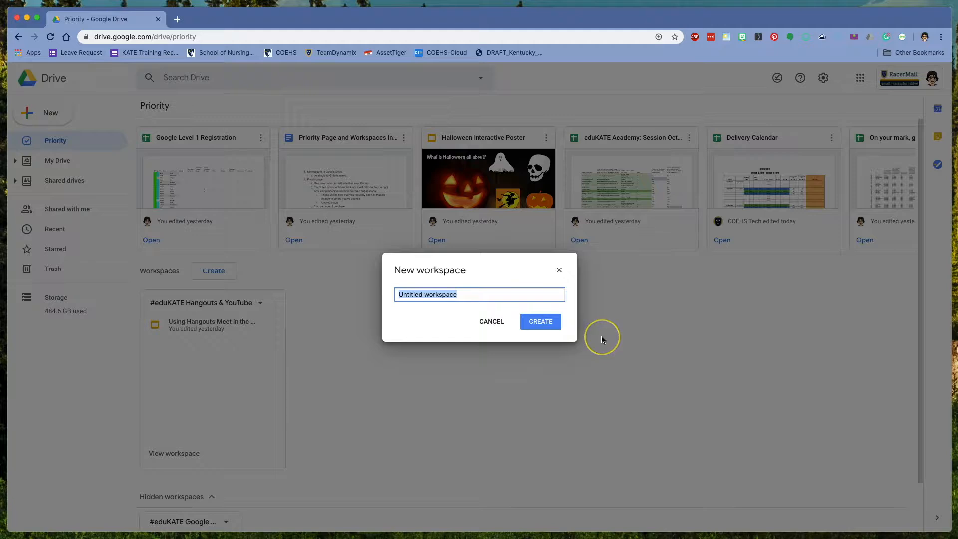
type("Test")
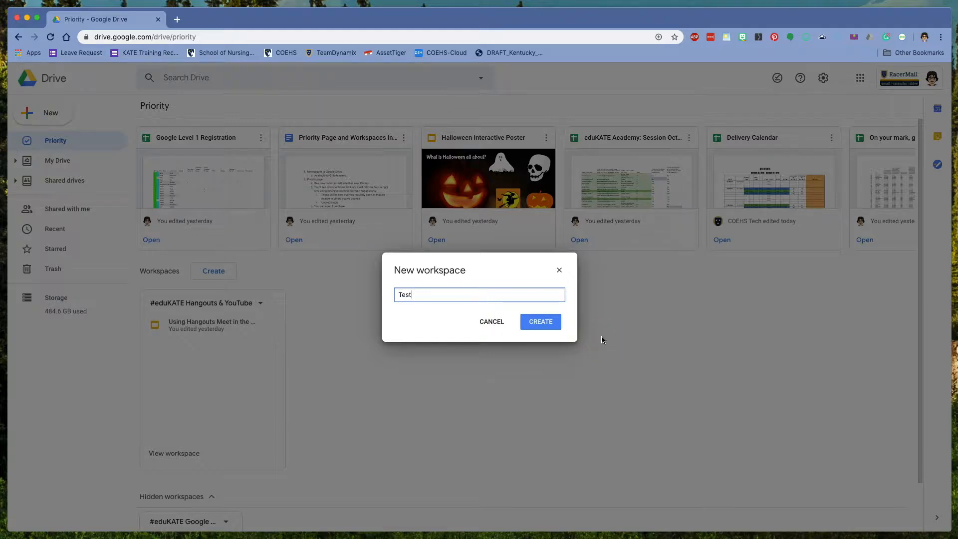
left_click(540, 322)
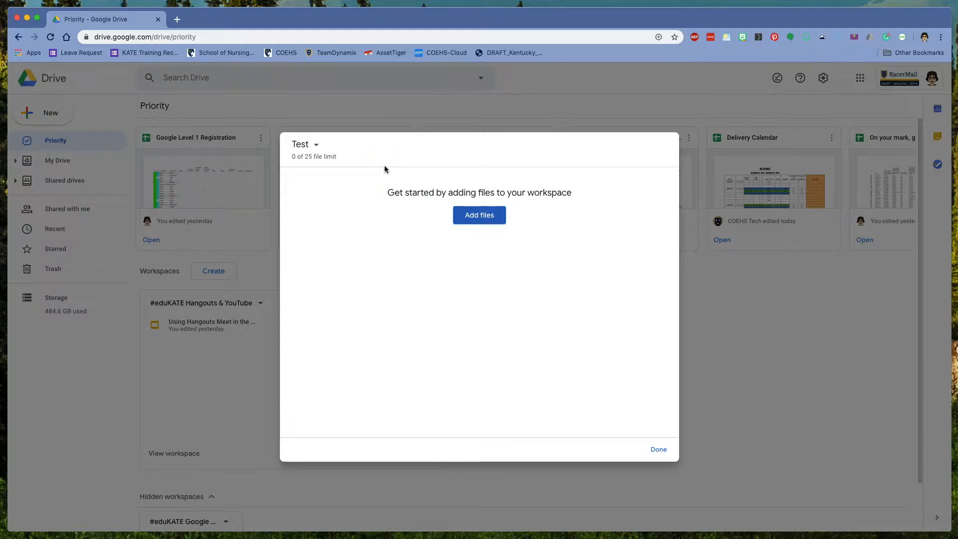
- Check the options for managing the Test workspace, without applying any of them
left_click(322, 149)
left_click(318, 149)
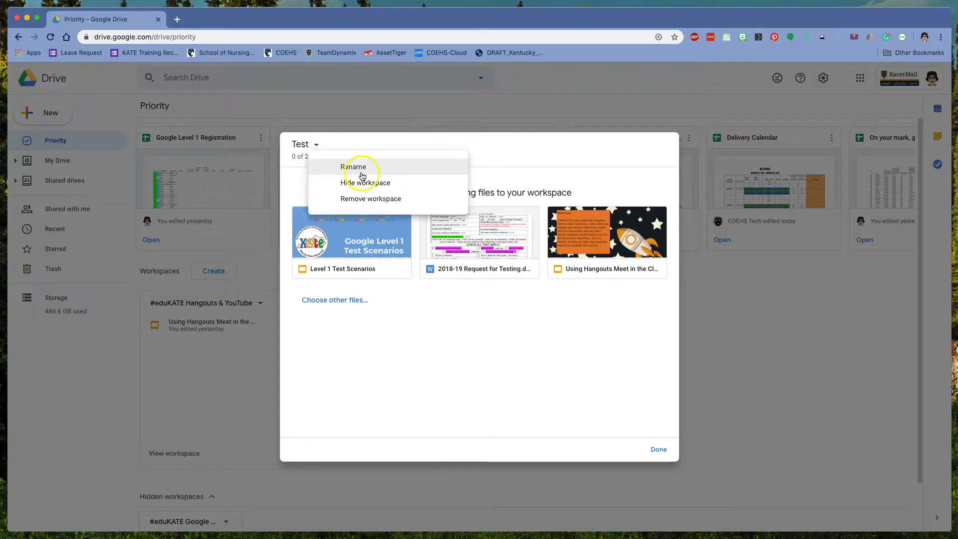
left_click(371, 200)
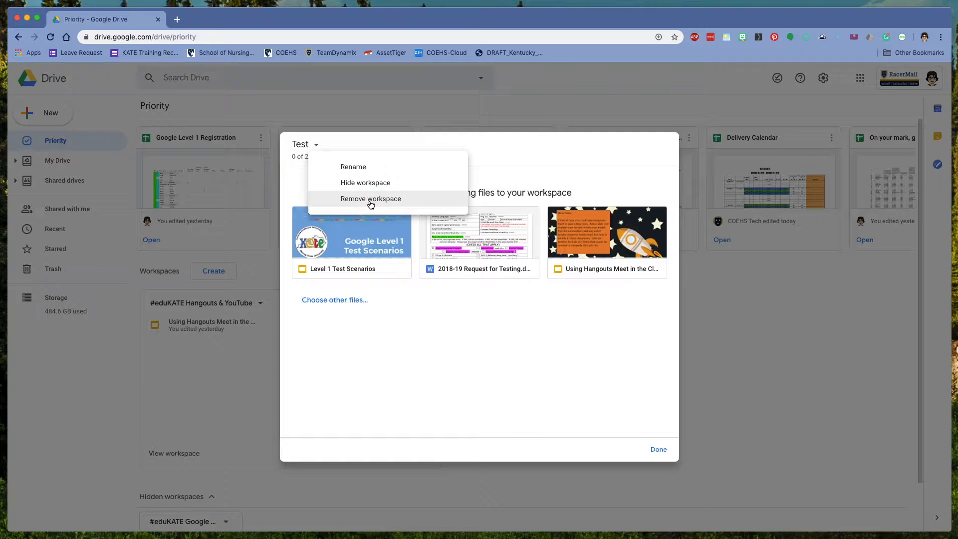
left_click(513, 145)
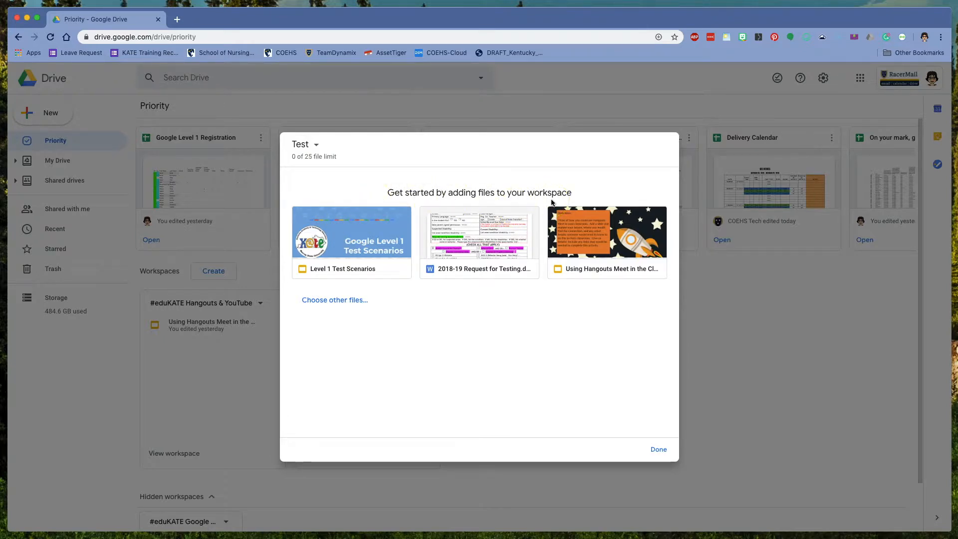
- Browse the file sources for adding other files to the Test workspace, including Recent, My Drive and Shared drives
left_click(336, 301)
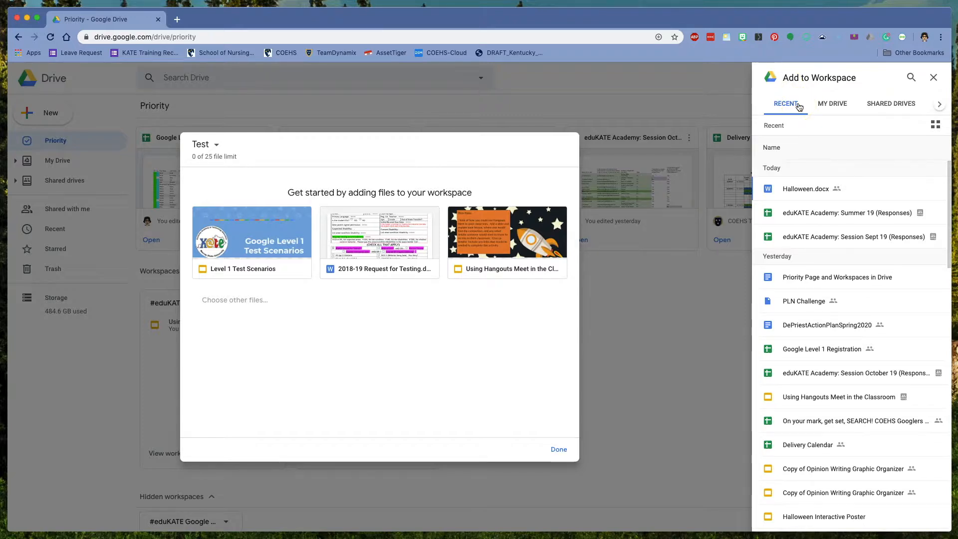
left_click(782, 107)
scroll(842, 301, "down", 3)
scroll(843, 250, "up", 3)
left_click(842, 175)
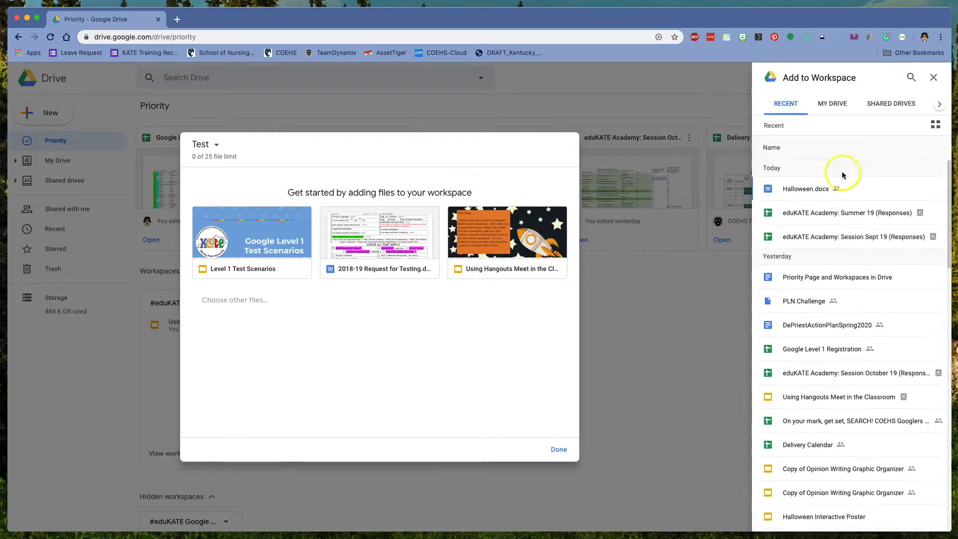
left_click(833, 105)
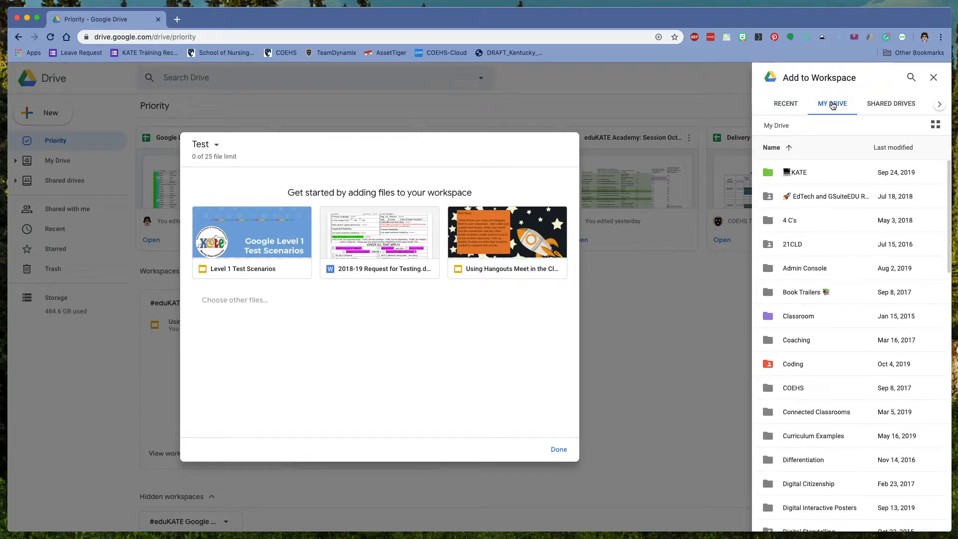
scroll(833, 106, "down", 2)
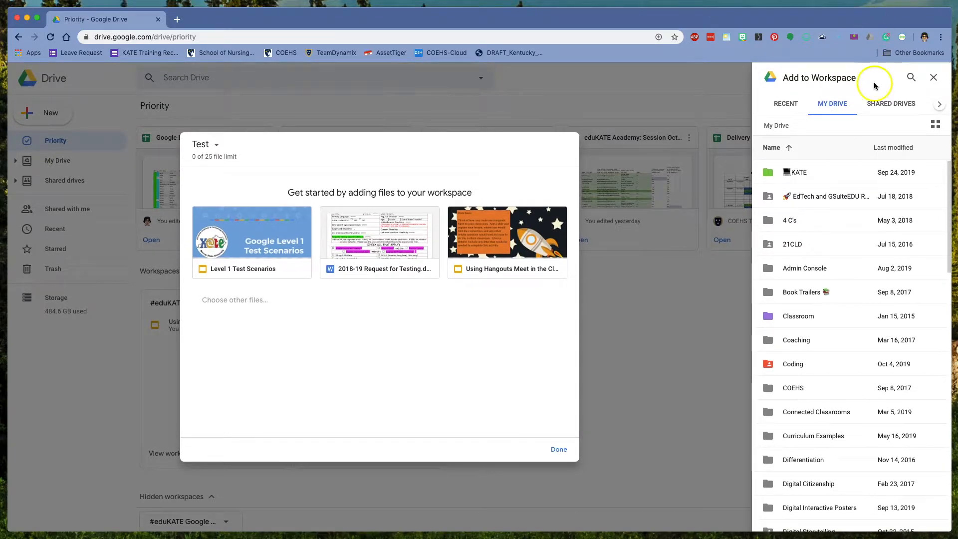
left_click(890, 105)
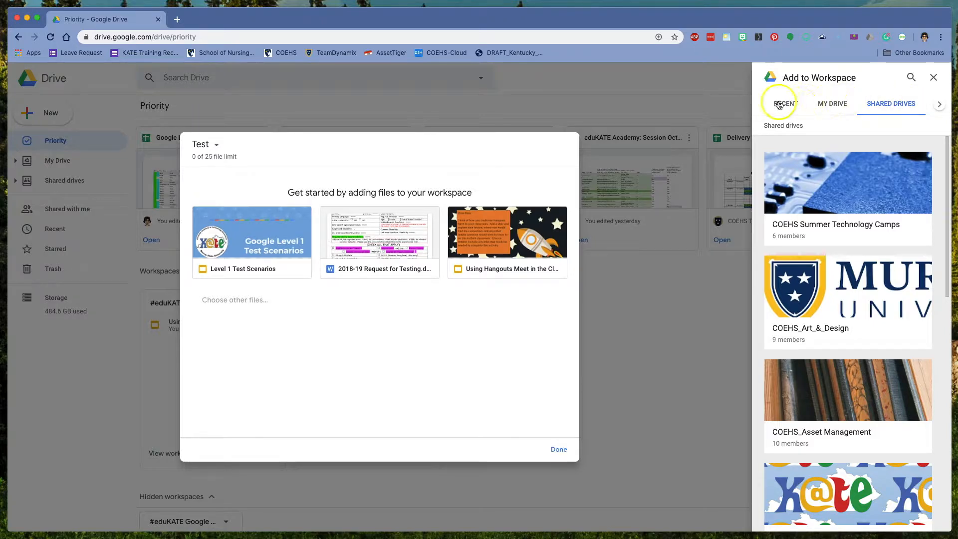
left_click(940, 105)
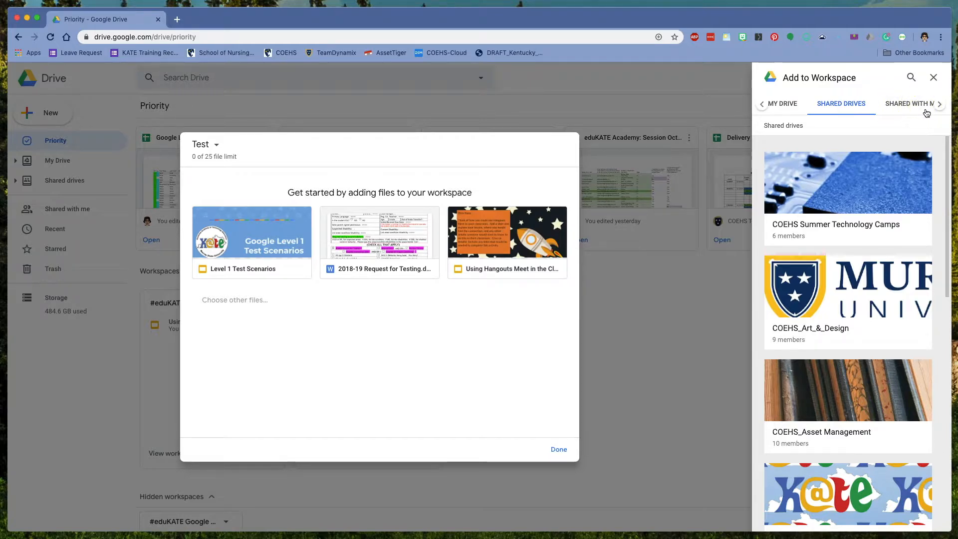
left_click(940, 104)
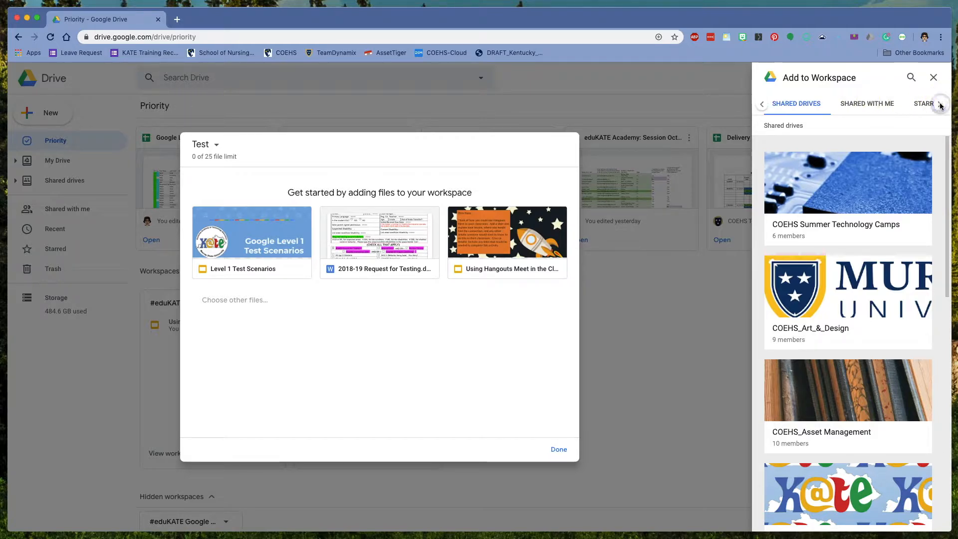
left_click(940, 105)
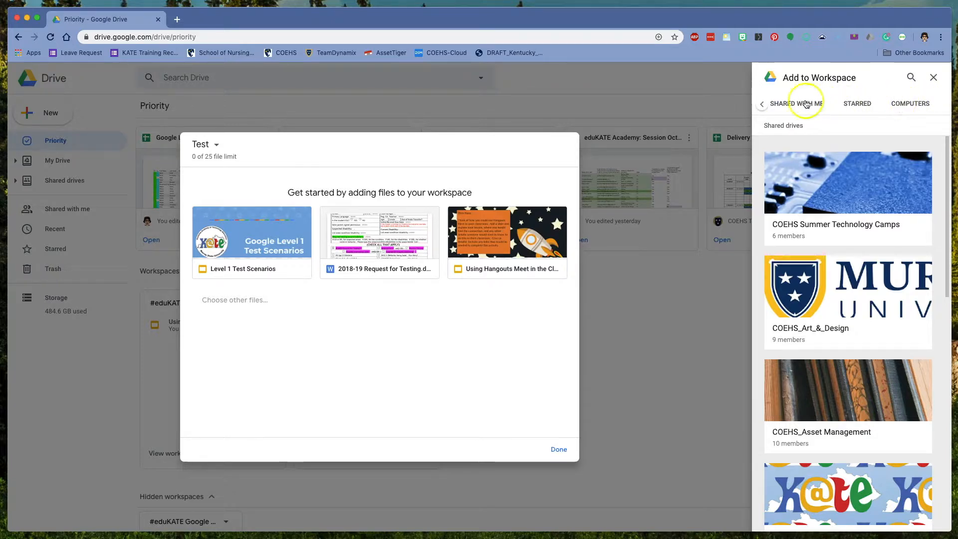
left_click(762, 104)
left_click(763, 104)
left_click(762, 104)
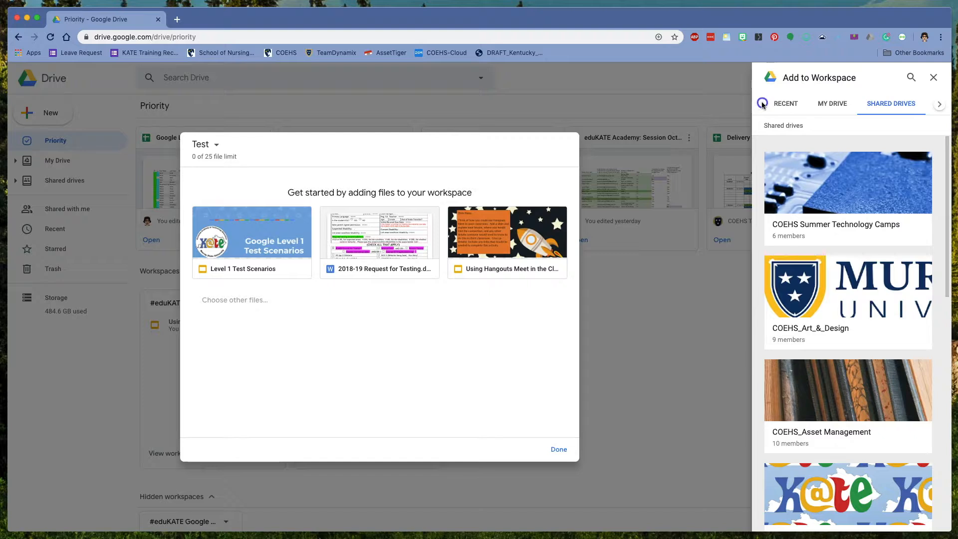
- Add the recent files Halloween.docx, PLN Challenge, Copy of Opinion Writing Graphic Organizer and Happy Halloween to the Test workspace
left_click(787, 103)
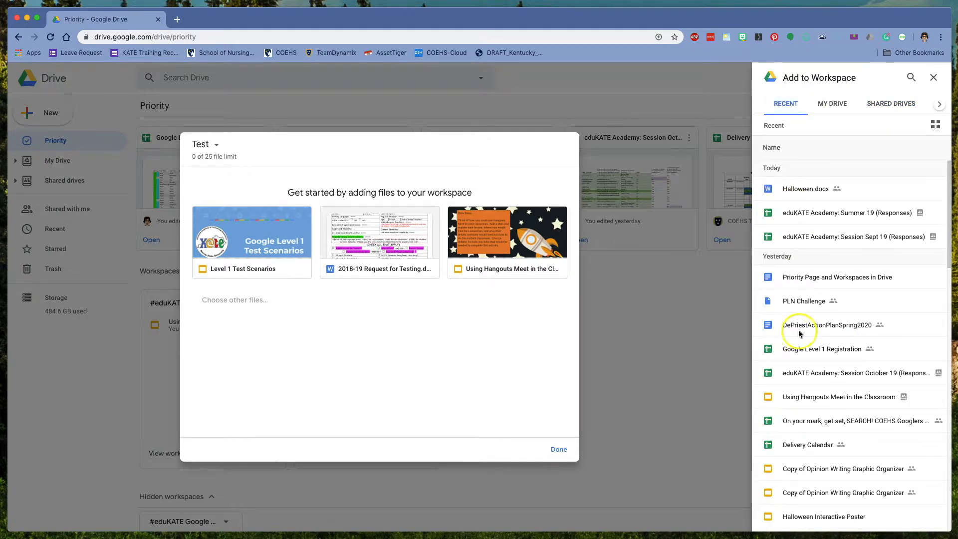
left_click(808, 189)
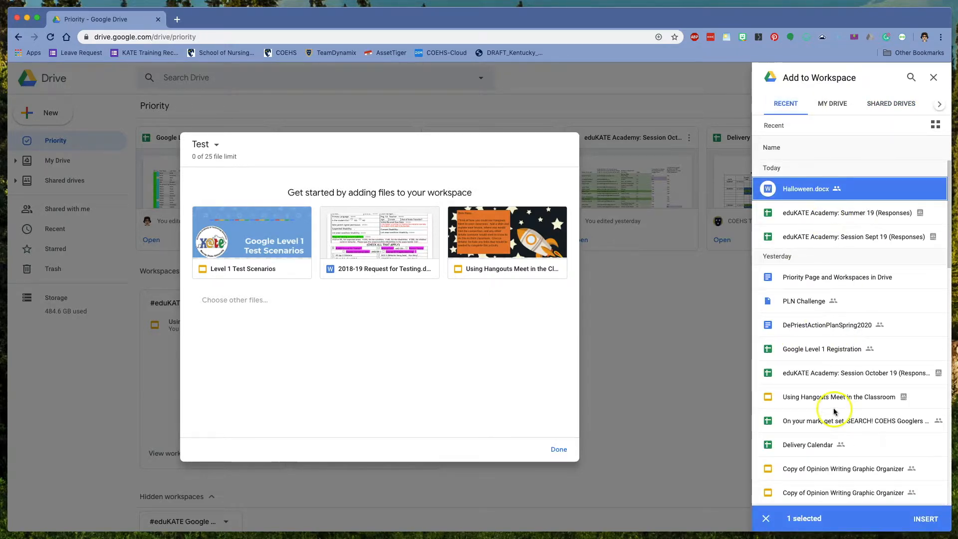
left_click(811, 301)
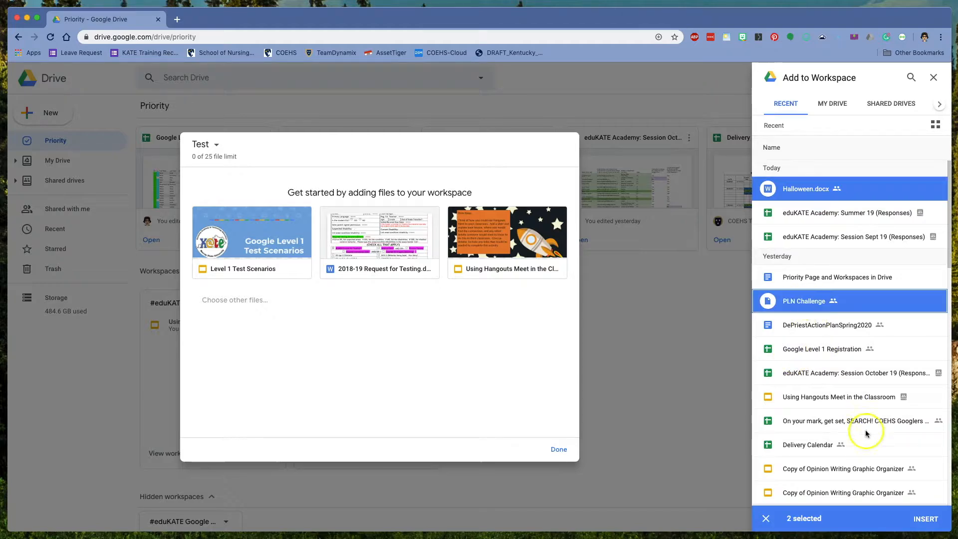
left_click(822, 470)
scroll(855, 466, "down", 10)
scroll(855, 466, "down", 3)
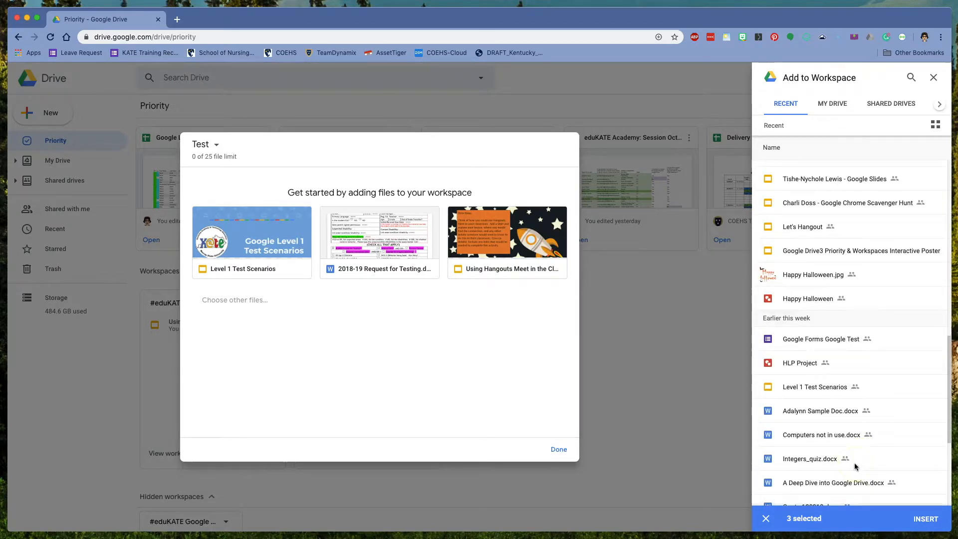
left_click(823, 299)
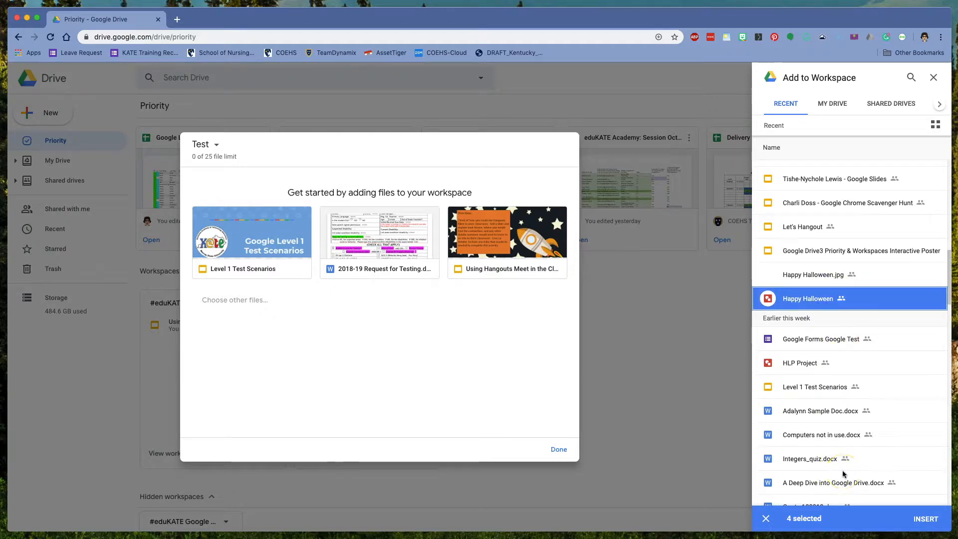
left_click(926, 519)
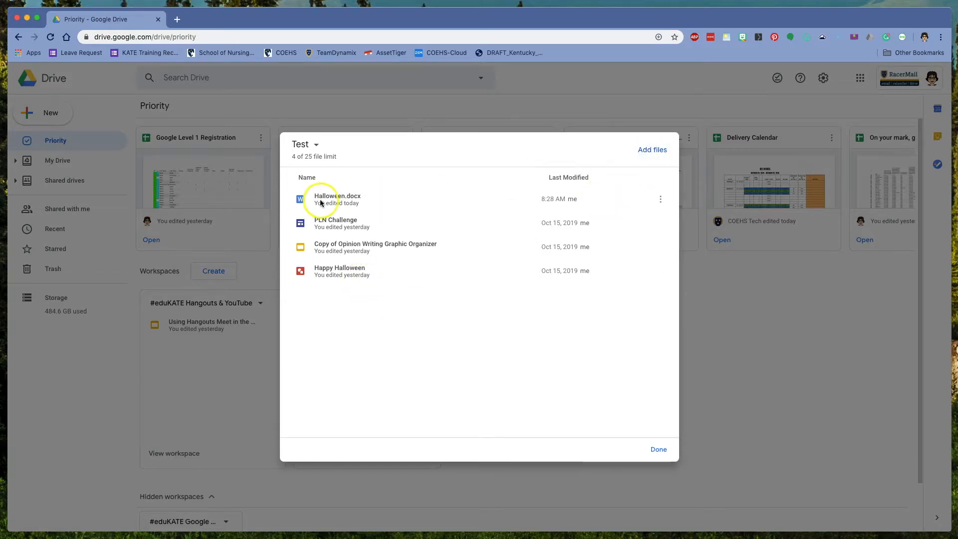
- Review the file actions for Halloween.docx, including the choices for adding it to another workspace, and close the Test workspace
left_click(343, 200)
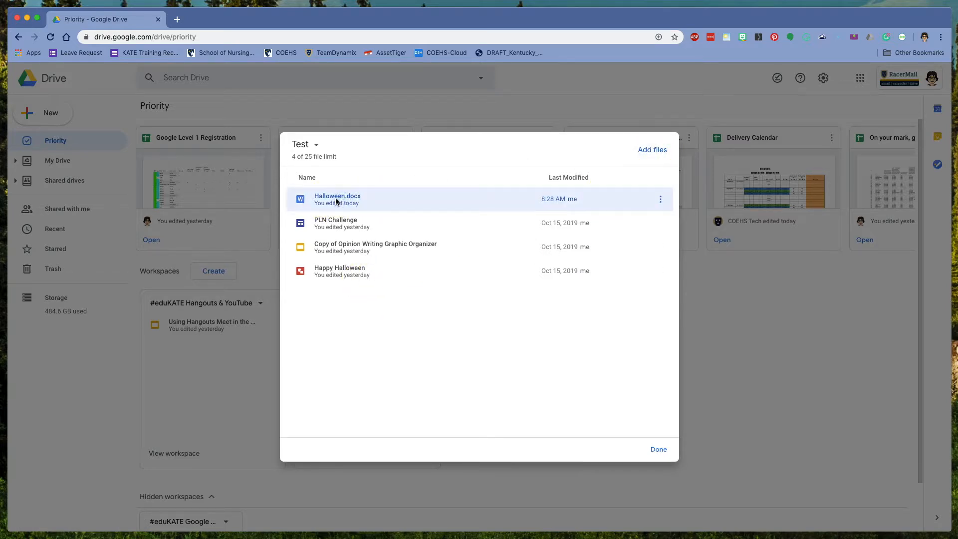
left_click(661, 200)
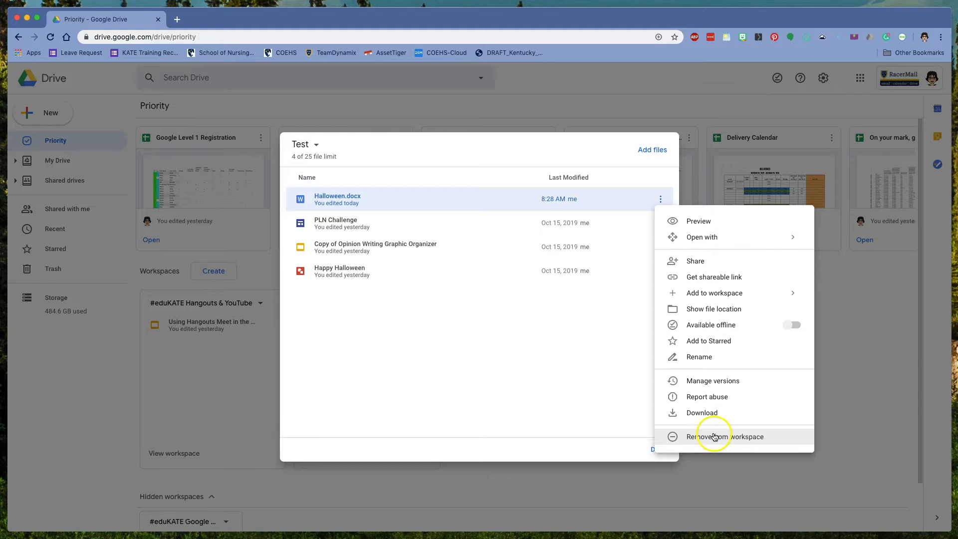
mouse_move(712, 295)
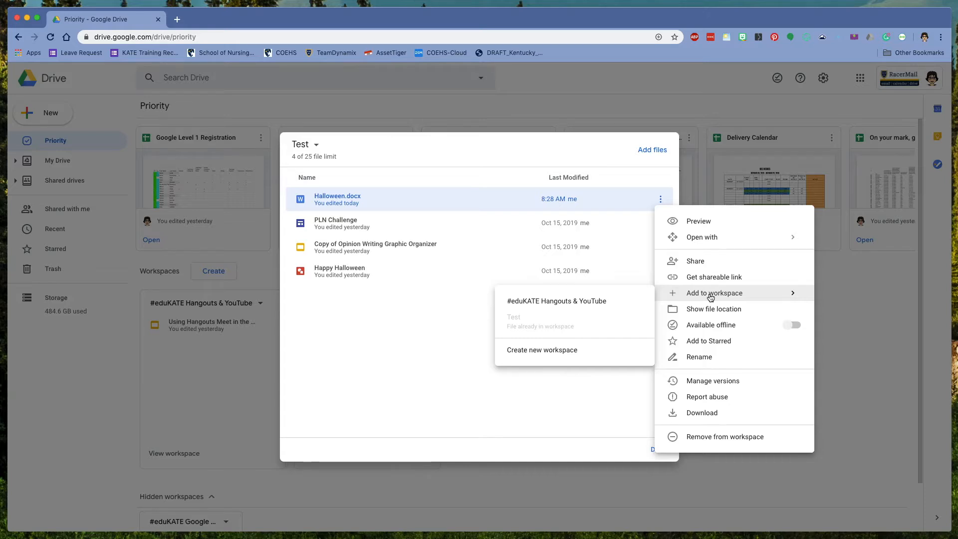
left_click(591, 303)
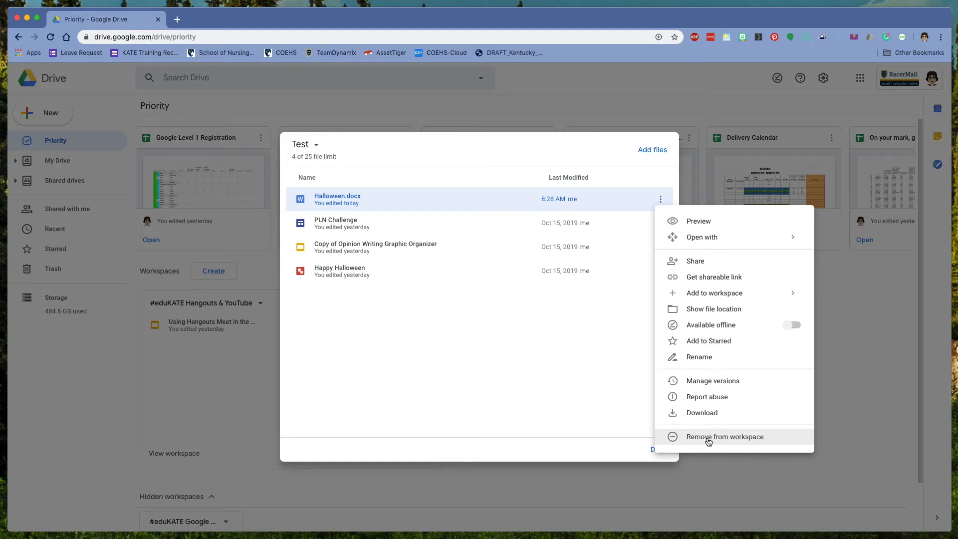
key("Escape")
left_click(658, 450)
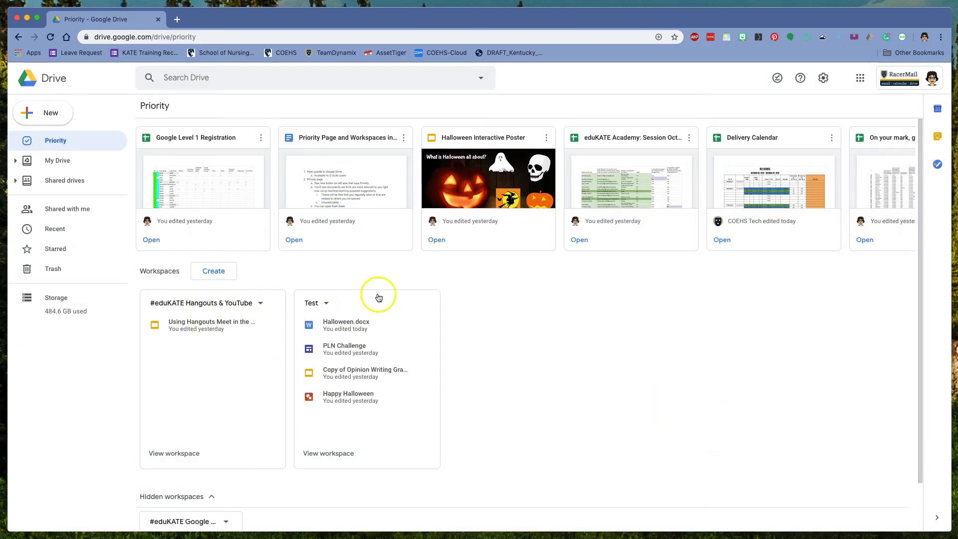
- Permanently remove the Test workspace from the Priority page
left_click(326, 304)
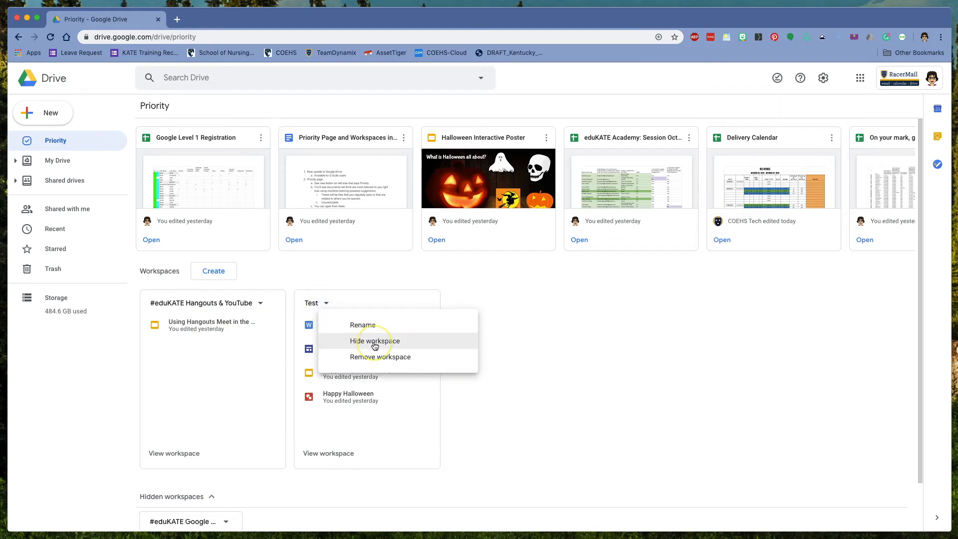
left_click(381, 360)
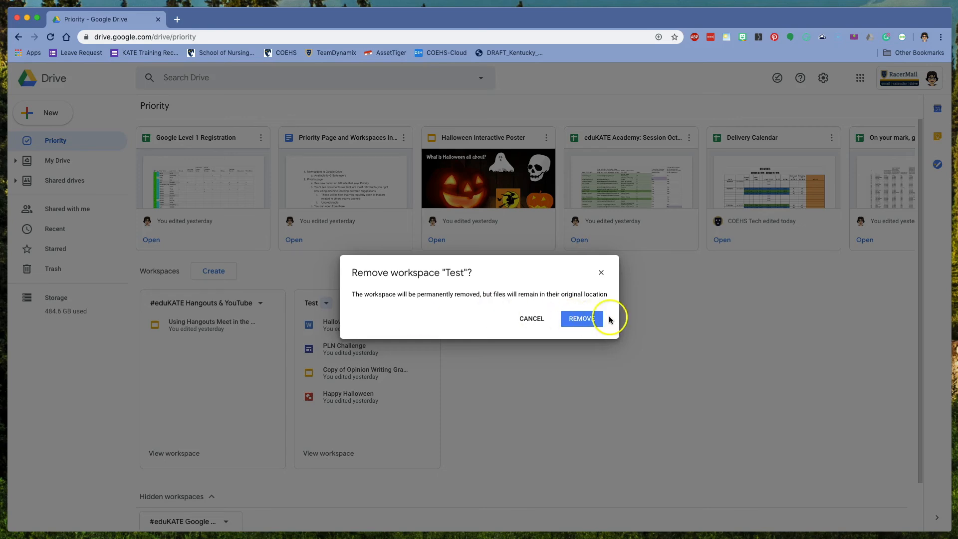
left_click(585, 319)
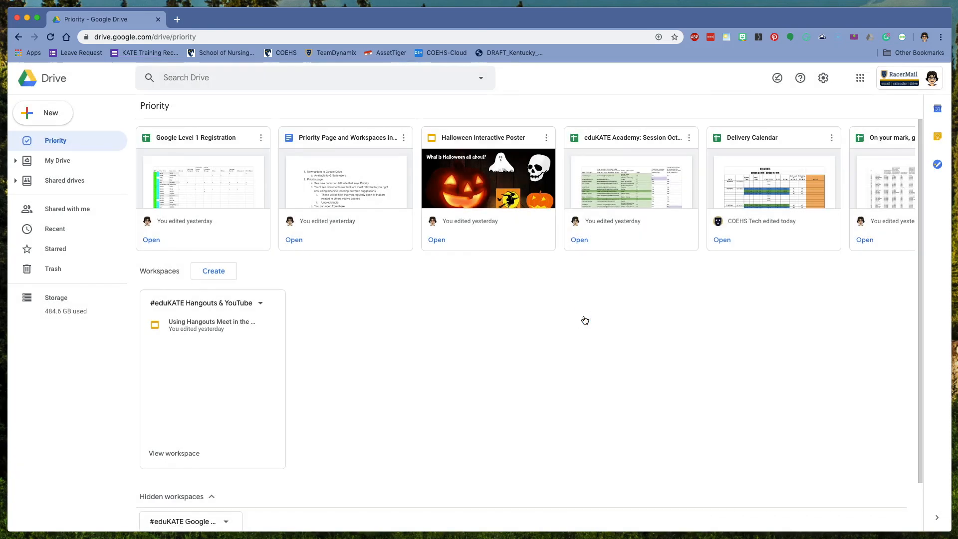